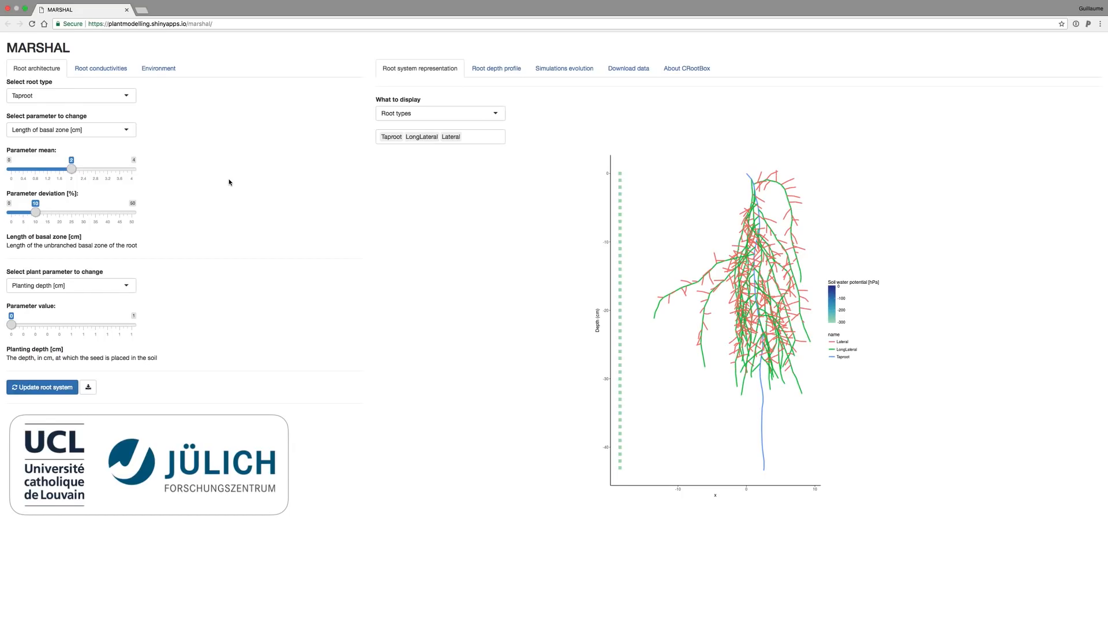
Step: Regenerate the root system with the current architecture parameters and colour its representation by radial conductivity
{"action": "left_click", "coordinate": [108, 97]}
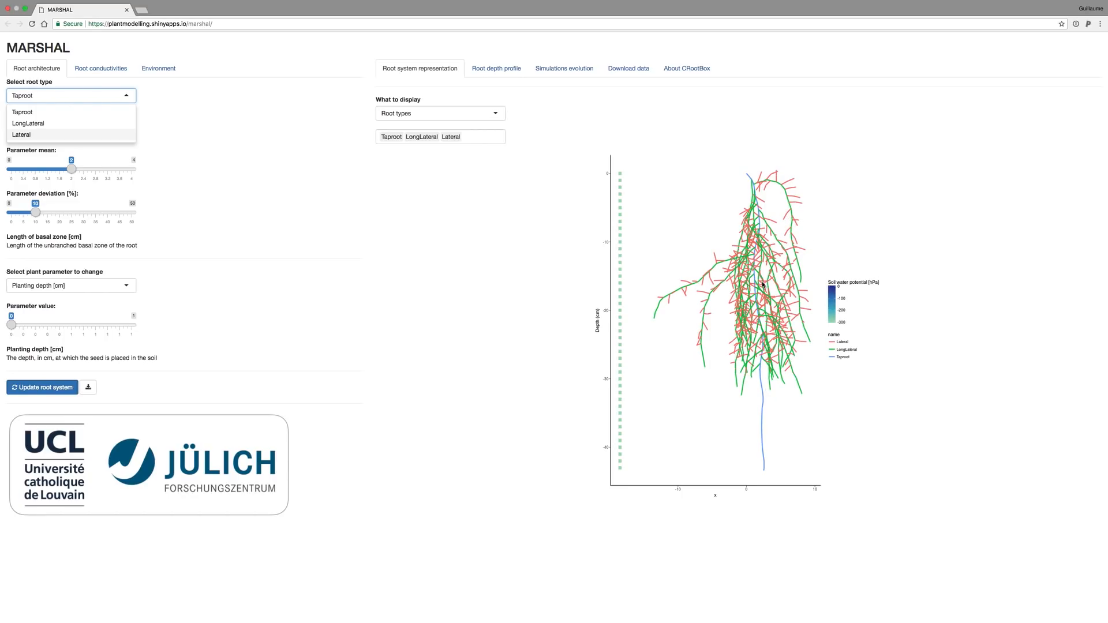
{"action": "left_click", "coordinate": [174, 213]}
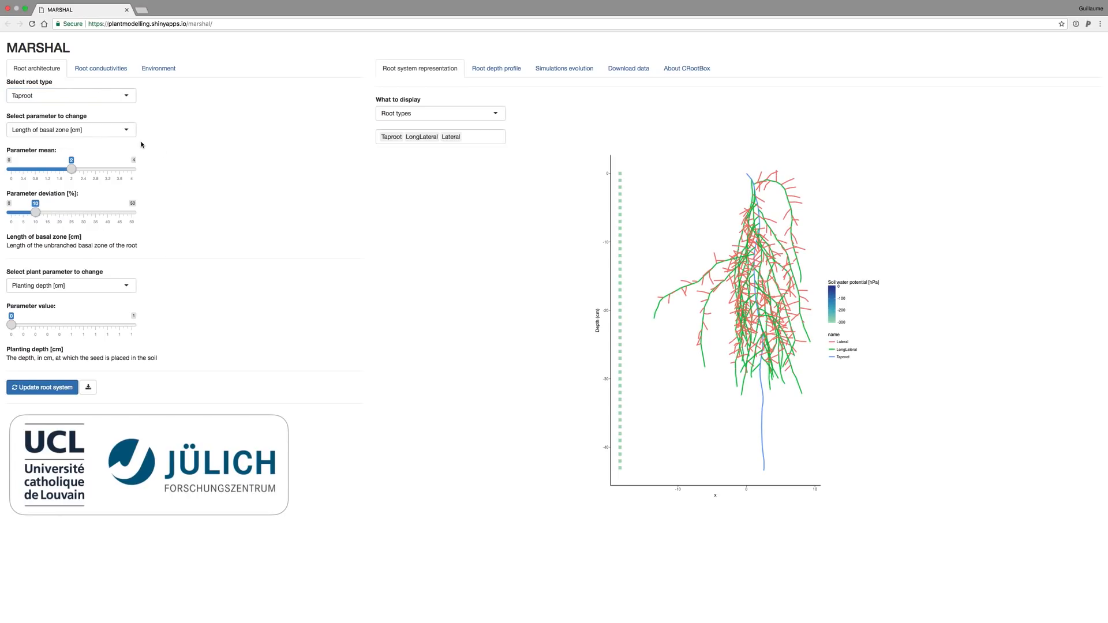
{"action": "left_click", "coordinate": [48, 390]}
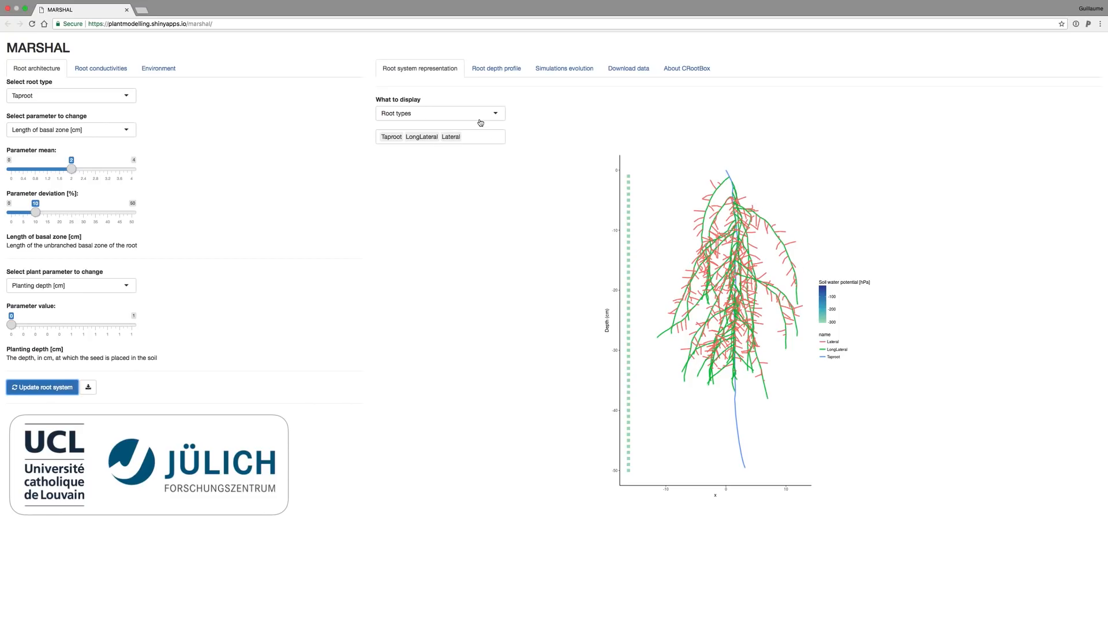
{"action": "left_click", "coordinate": [455, 120]}
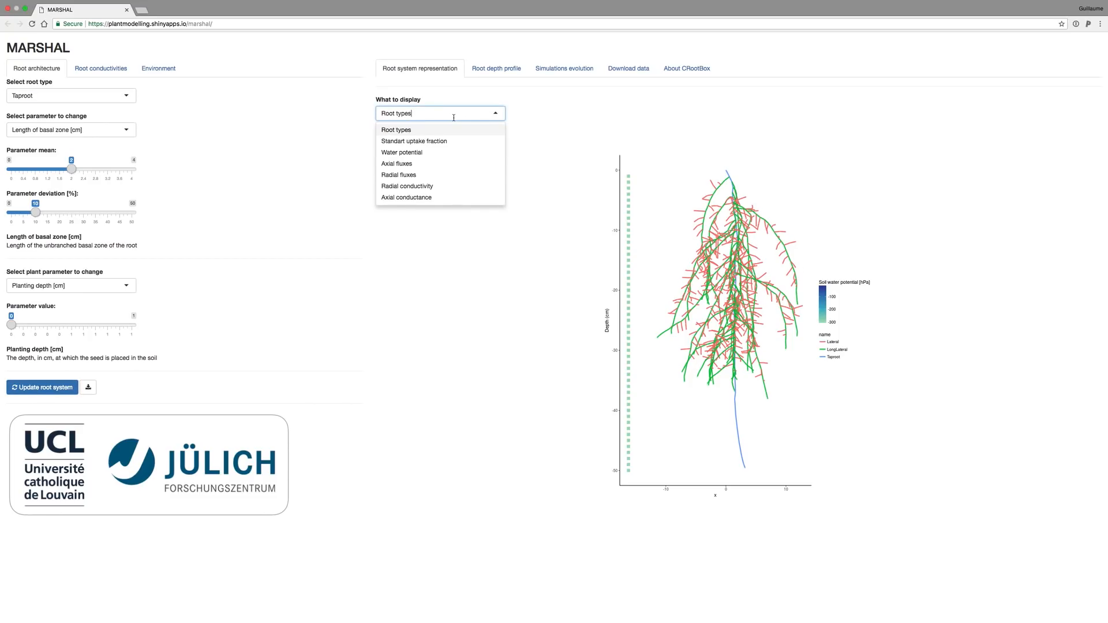
{"action": "left_click", "coordinate": [440, 189]}
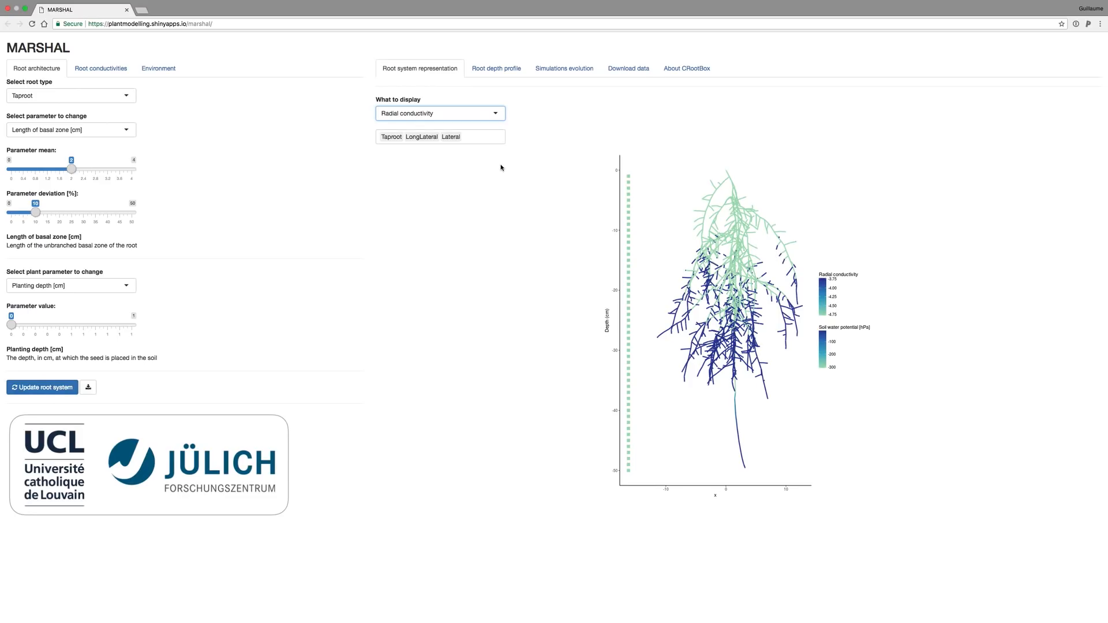
Step: For the LongLateral root type, move the end point of the high kr plateau to an X value of 5 and update the simulation
{"action": "left_click", "coordinate": [109, 72]}
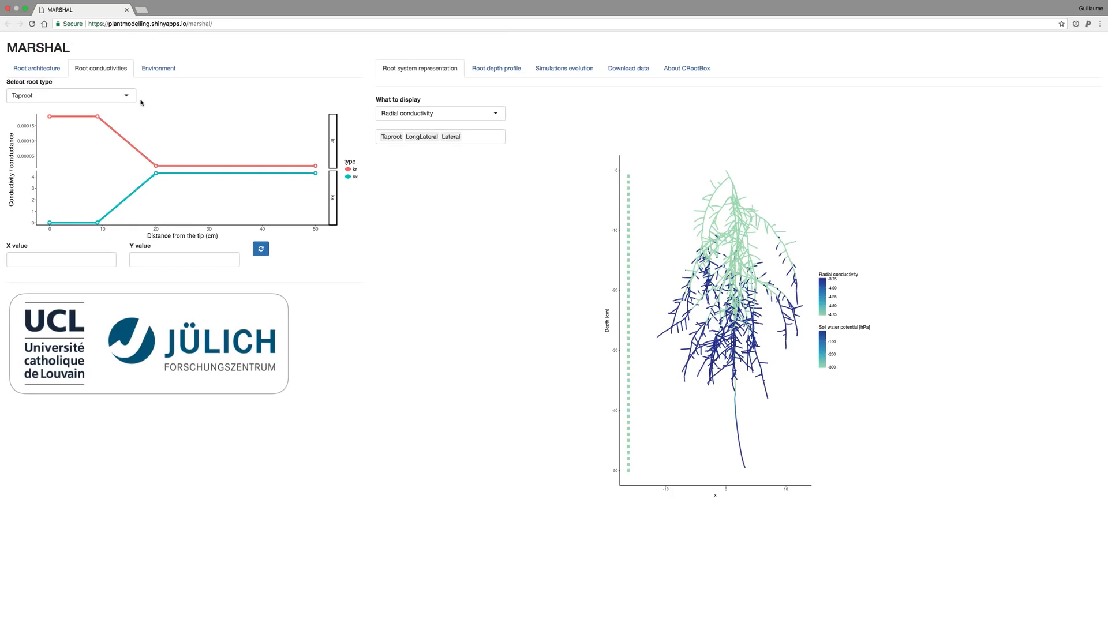
{"action": "left_click", "coordinate": [116, 97]}
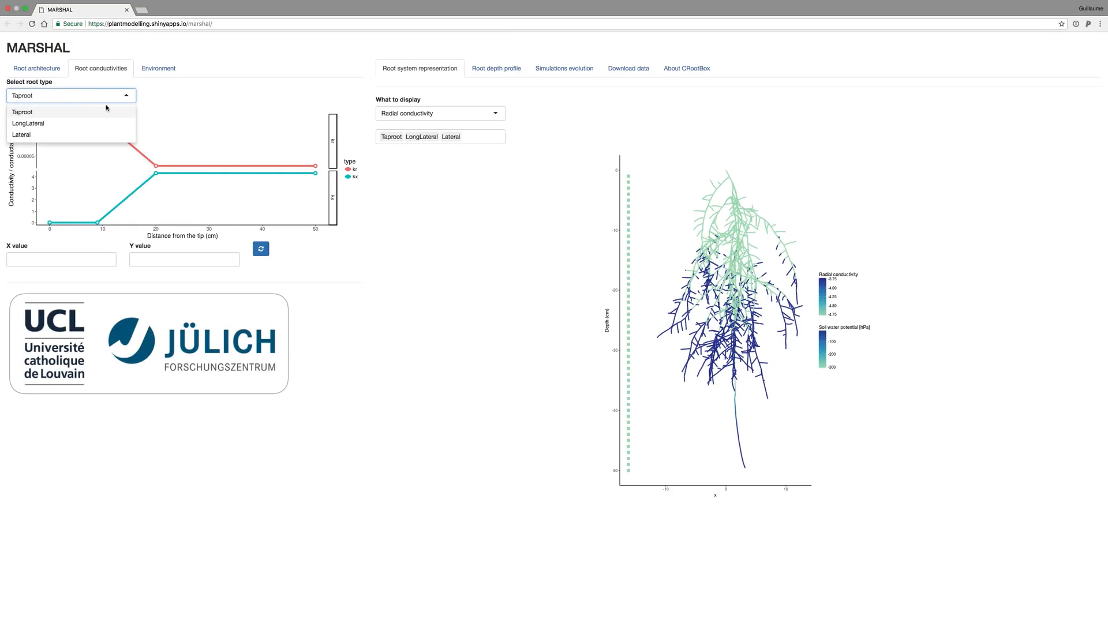
{"action": "left_click", "coordinate": [40, 124]}
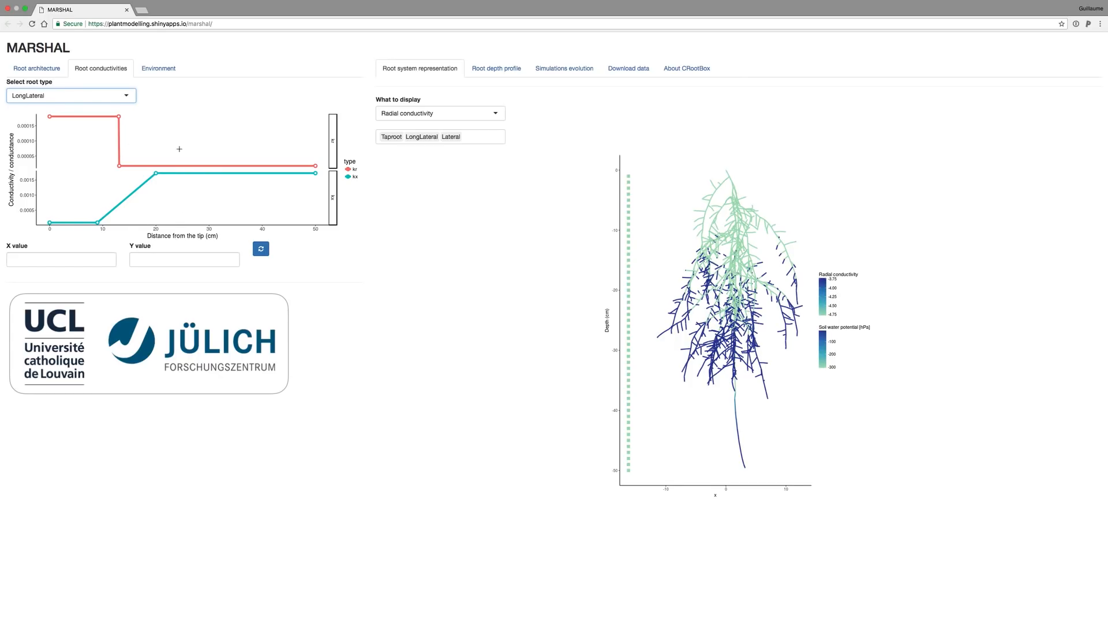
{"action": "left_click", "coordinate": [119, 116]}
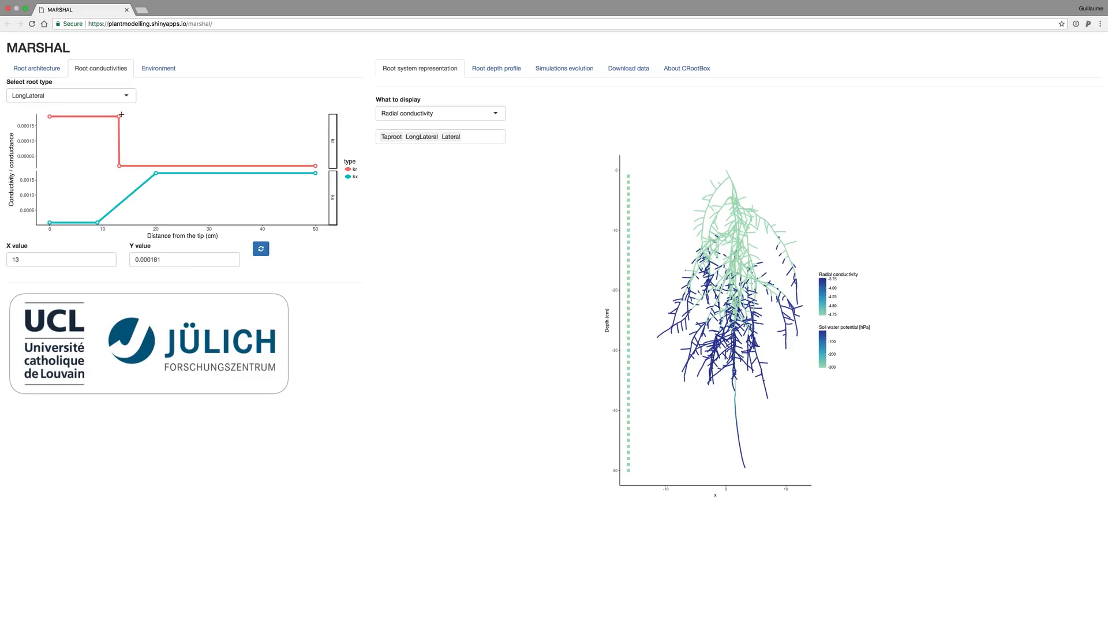
{"action": "double_click", "coordinate": [35, 260]}
{"action": "type", "text": "5"}
{"action": "left_click", "coordinate": [262, 251]}
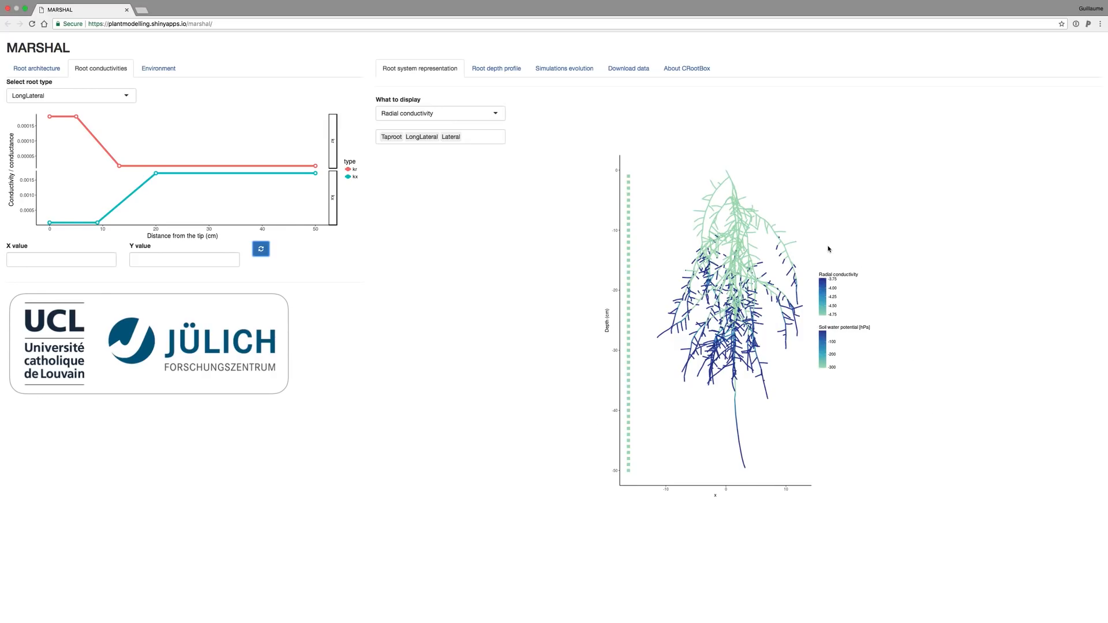
Step: Examine the root depth profile by length, radial fluxes, axial fluxes and water potential
{"action": "left_click", "coordinate": [502, 76]}
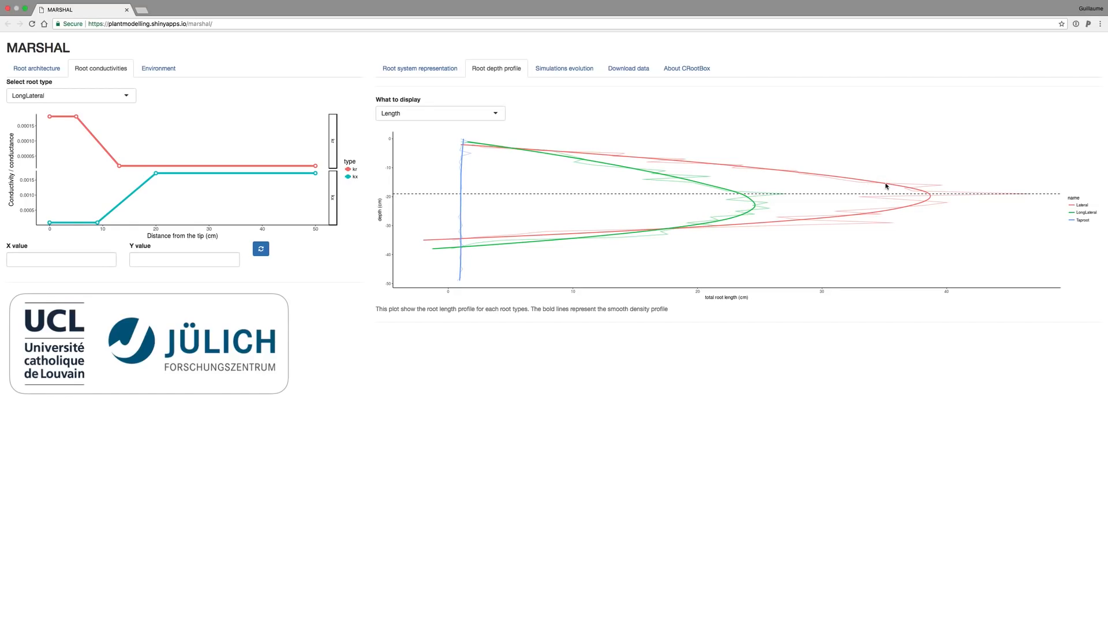
{"action": "left_click", "coordinate": [478, 112]}
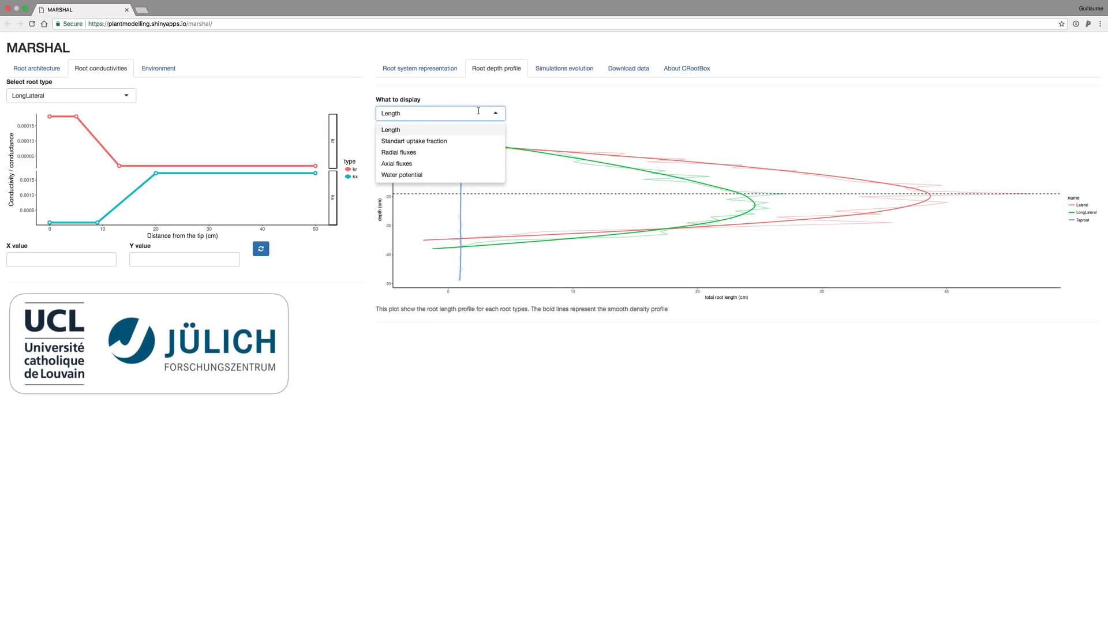
{"action": "left_click", "coordinate": [442, 154]}
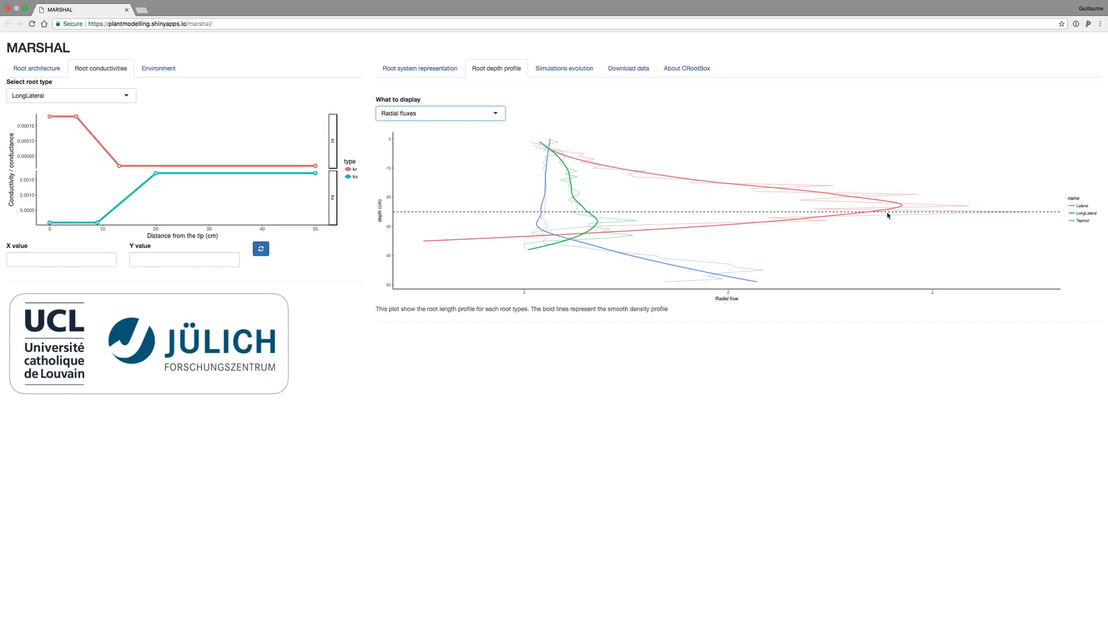
{"action": "left_click", "coordinate": [478, 115]}
{"action": "left_click", "coordinate": [456, 164]}
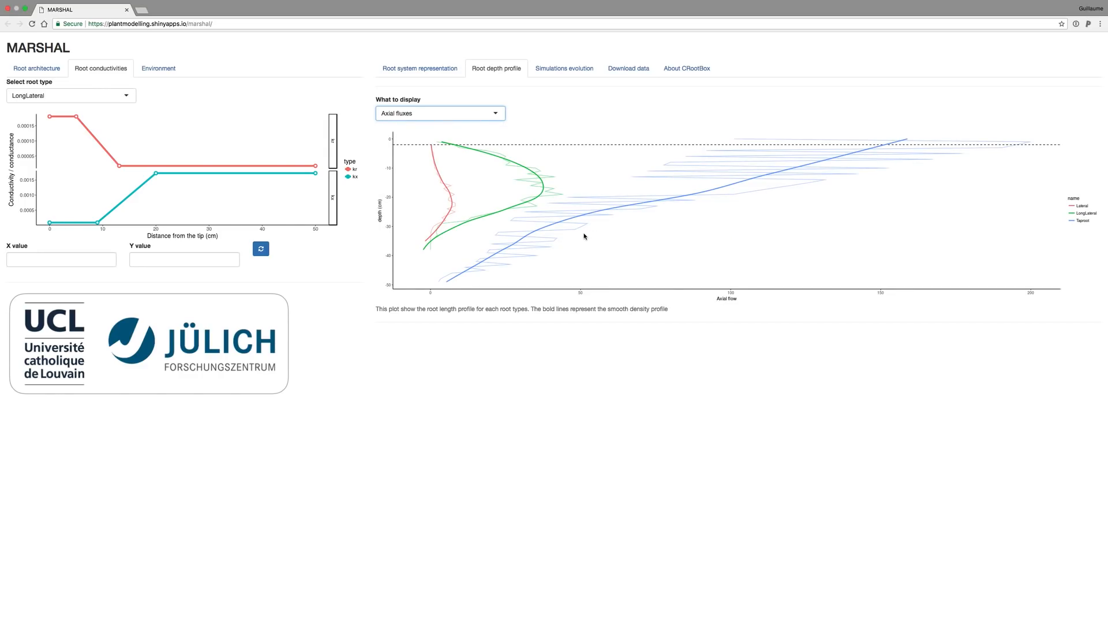
{"action": "left_click", "coordinate": [476, 115]}
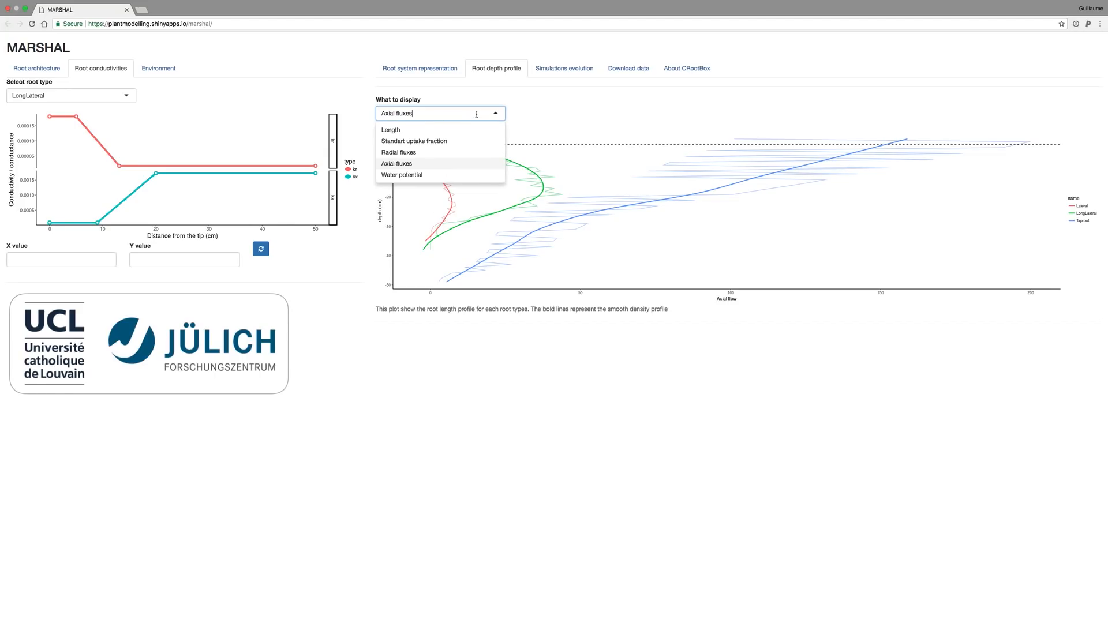
{"action": "left_click", "coordinate": [457, 175]}
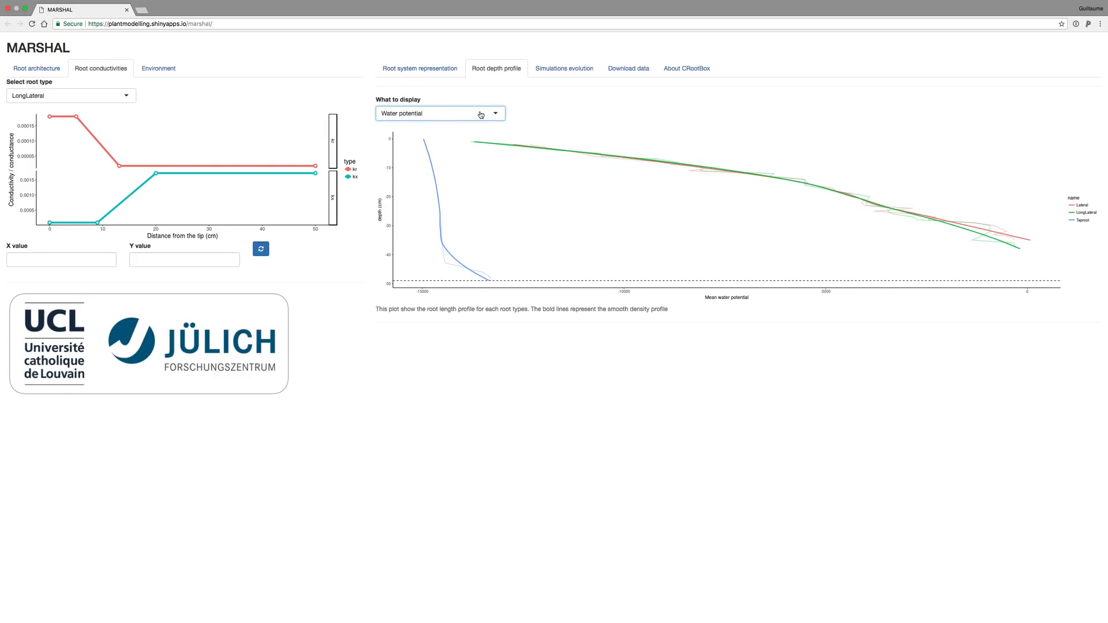
Step: Compare the simulations' evolution for transpiration and uptake depth, and return the plot to root system conductivity
{"action": "left_click", "coordinate": [558, 69]}
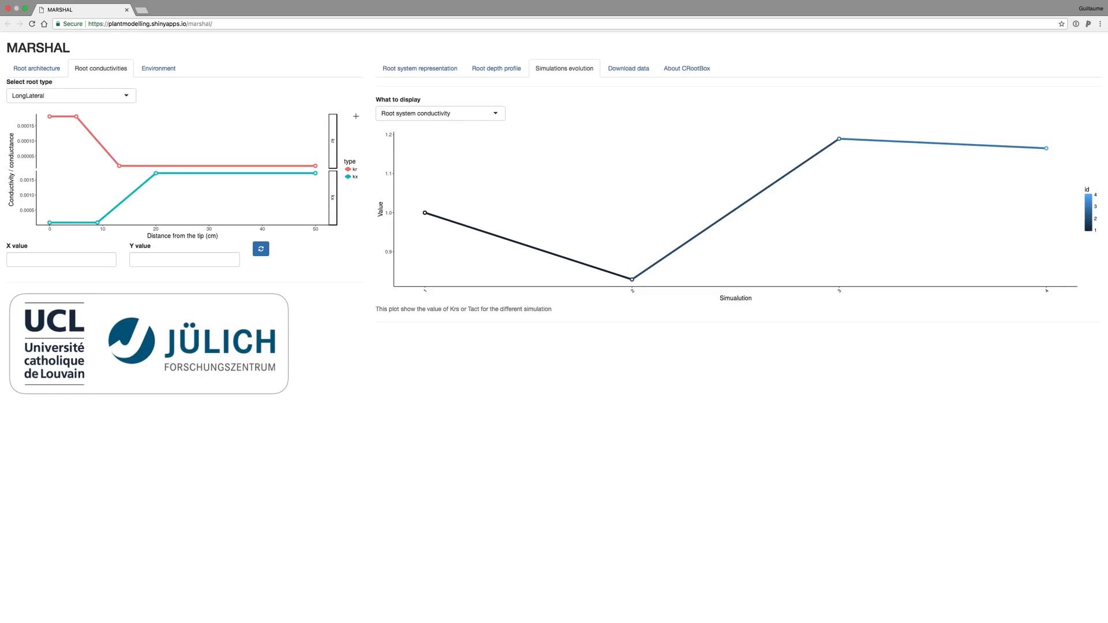
{"action": "left_click", "coordinate": [430, 114]}
{"action": "left_click", "coordinate": [425, 140]}
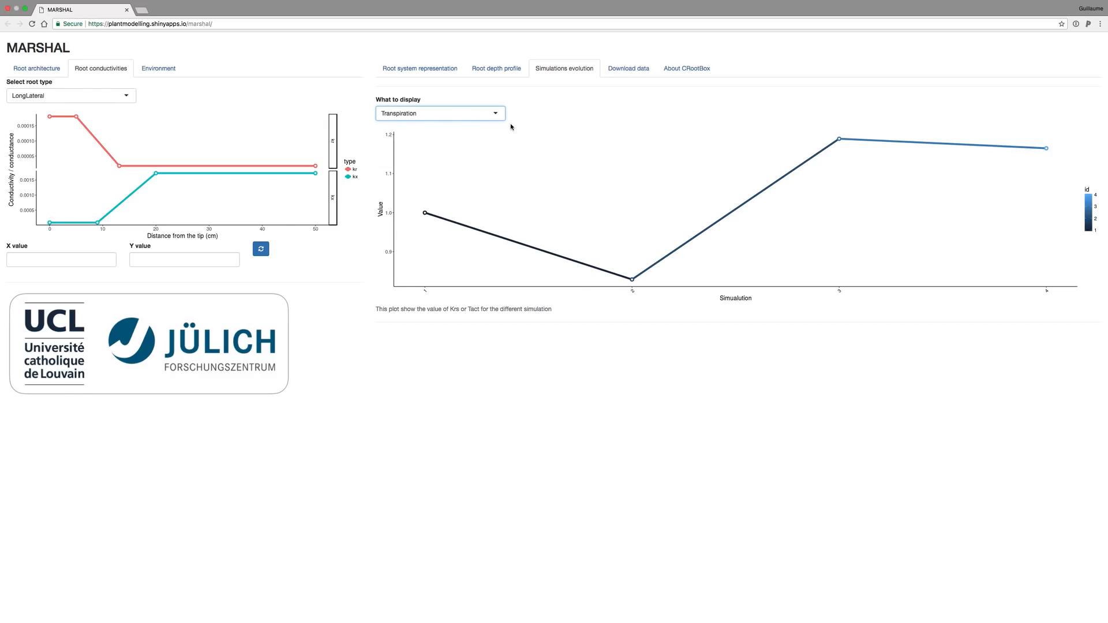
{"action": "left_click", "coordinate": [486, 114]}
{"action": "left_click", "coordinate": [473, 153]}
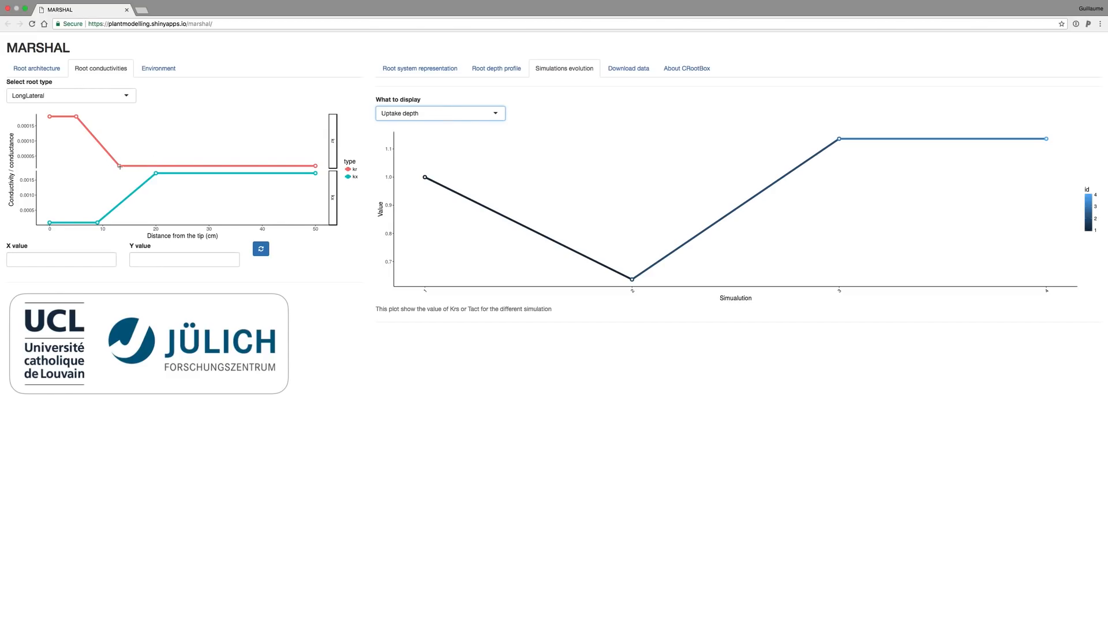
{"action": "left_click", "coordinate": [421, 116]}
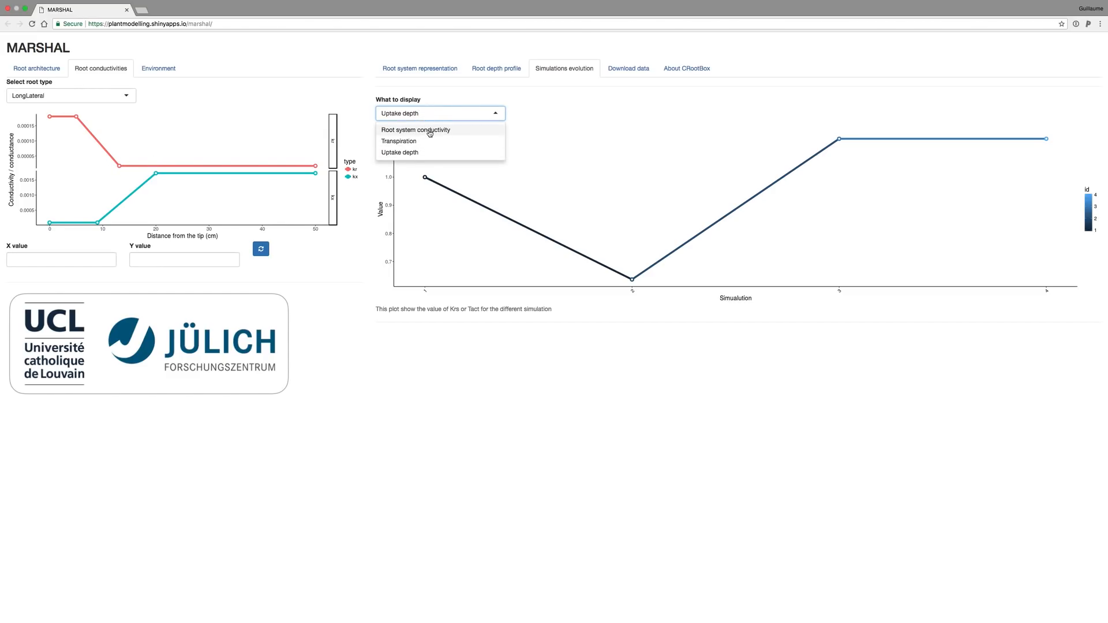
{"action": "left_click", "coordinate": [429, 129]}
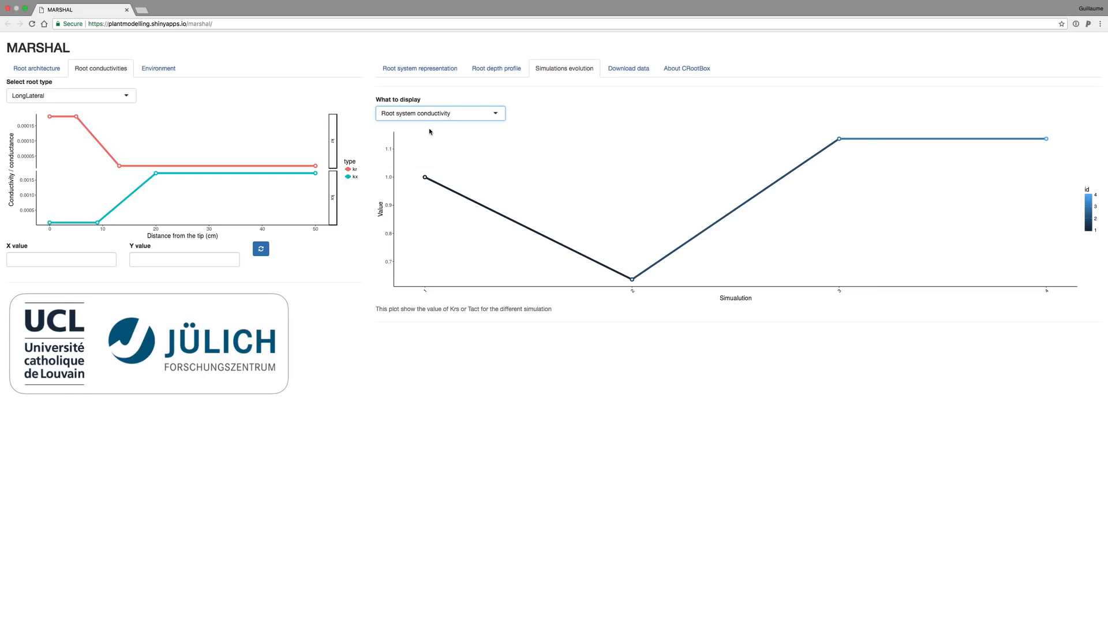
Step: Move the LongLateral kr point at the foot of the slope to an X value of 5.5 and update the simulation
{"action": "left_click", "coordinate": [119, 165]}
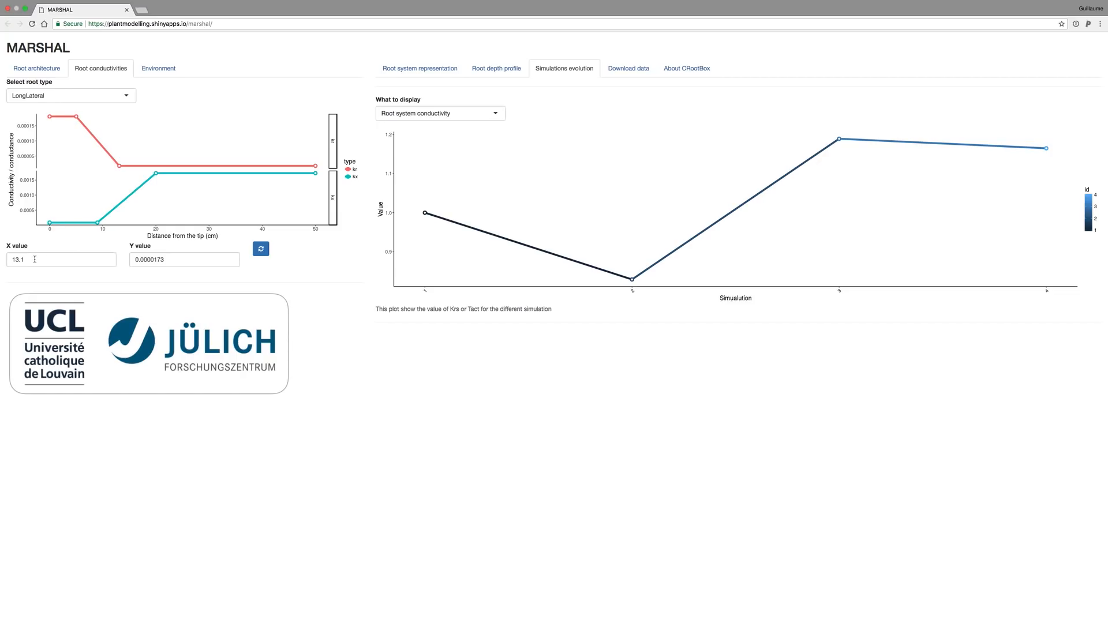
{"action": "left_click", "coordinate": [77, 117]}
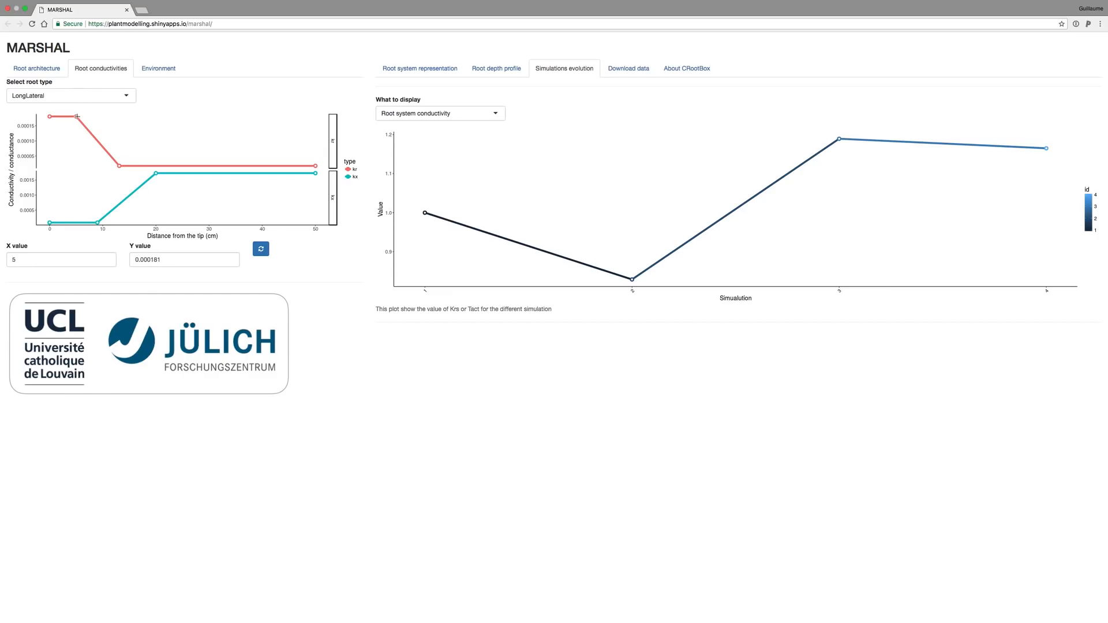
{"action": "left_click", "coordinate": [120, 167]}
{"action": "double_click", "coordinate": [45, 255]}
{"action": "type", "text": "5.5"}
{"action": "left_click", "coordinate": [262, 252]}
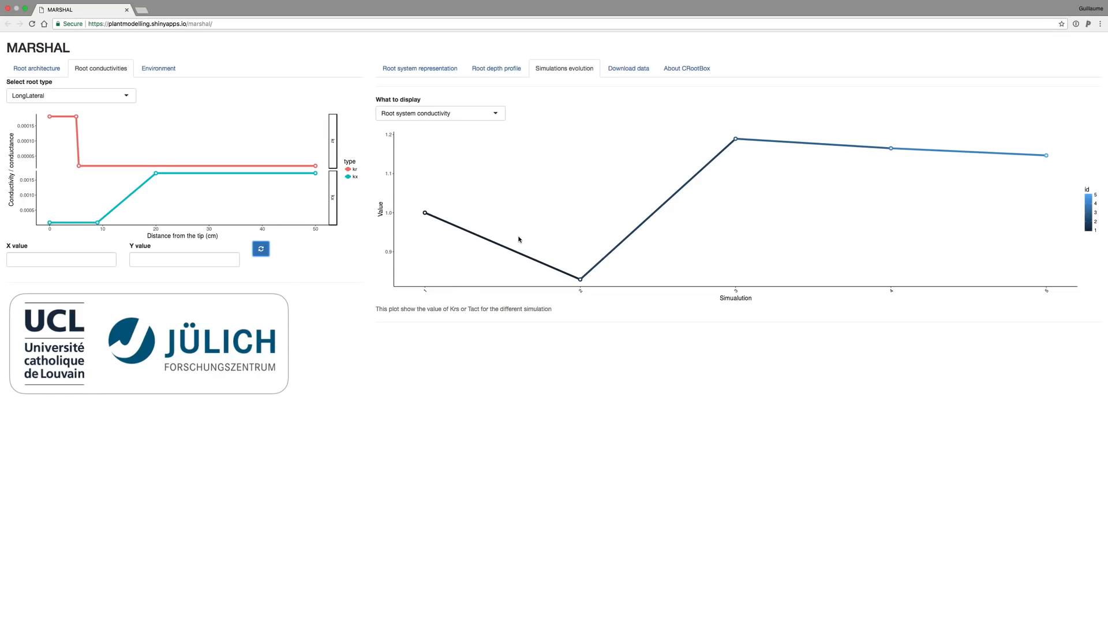
Step: Set the soil water potential at depth 0 to -5000, update the simulation, and colour the root system representation by radial fluxes
{"action": "left_click", "coordinate": [159, 72]}
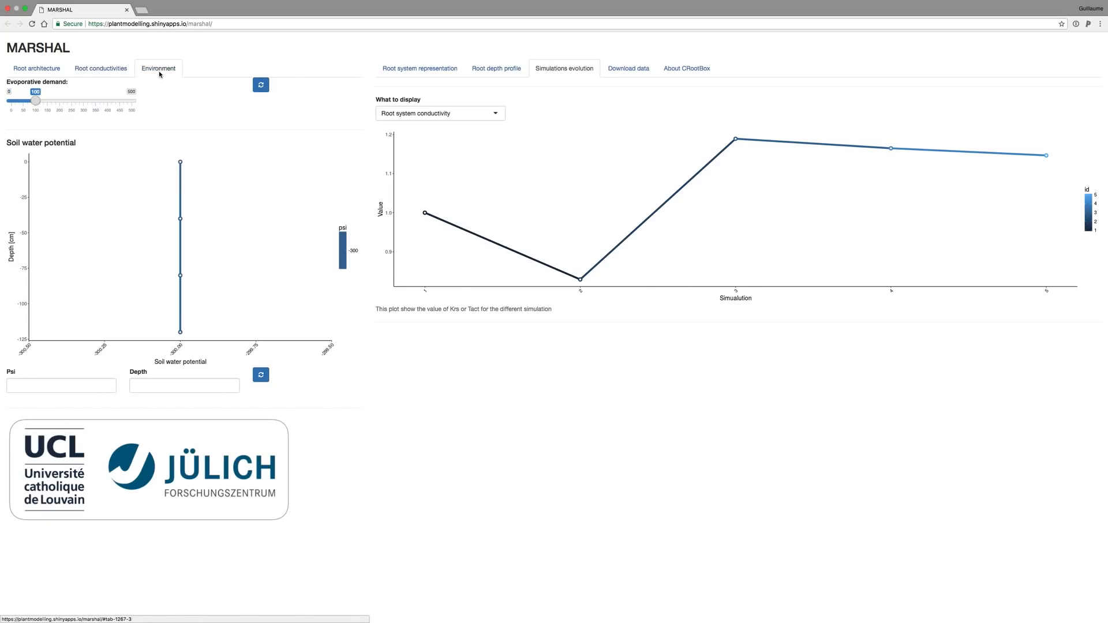
{"action": "left_click", "coordinate": [423, 72]}
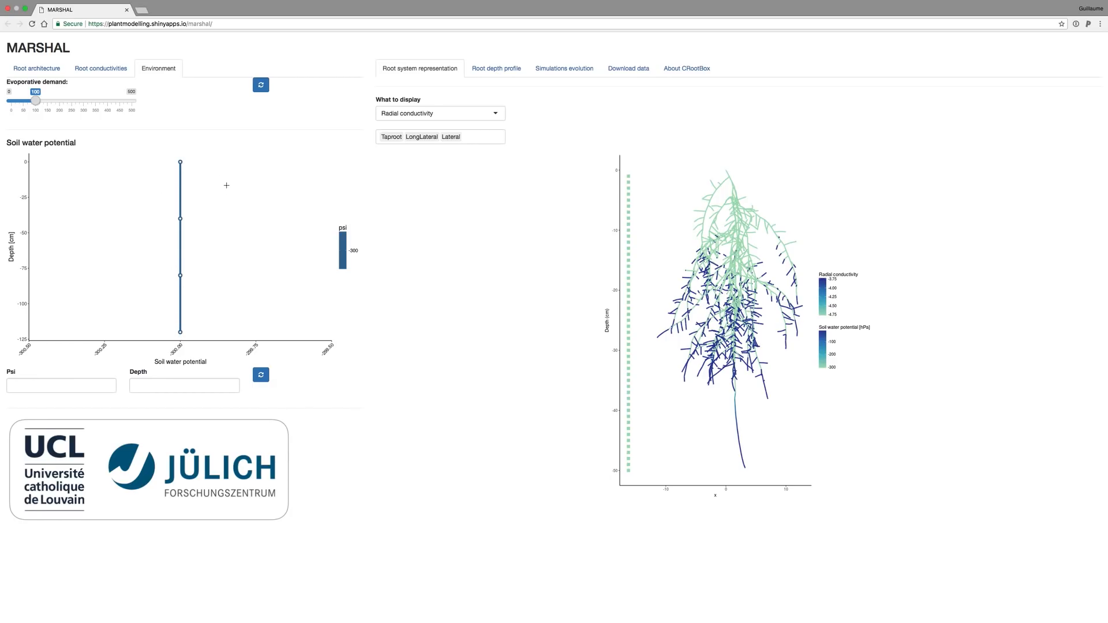
{"action": "left_click", "coordinate": [180, 162]}
{"action": "left_click", "coordinate": [21, 387]}
{"action": "key", "text": "BackSpace"}
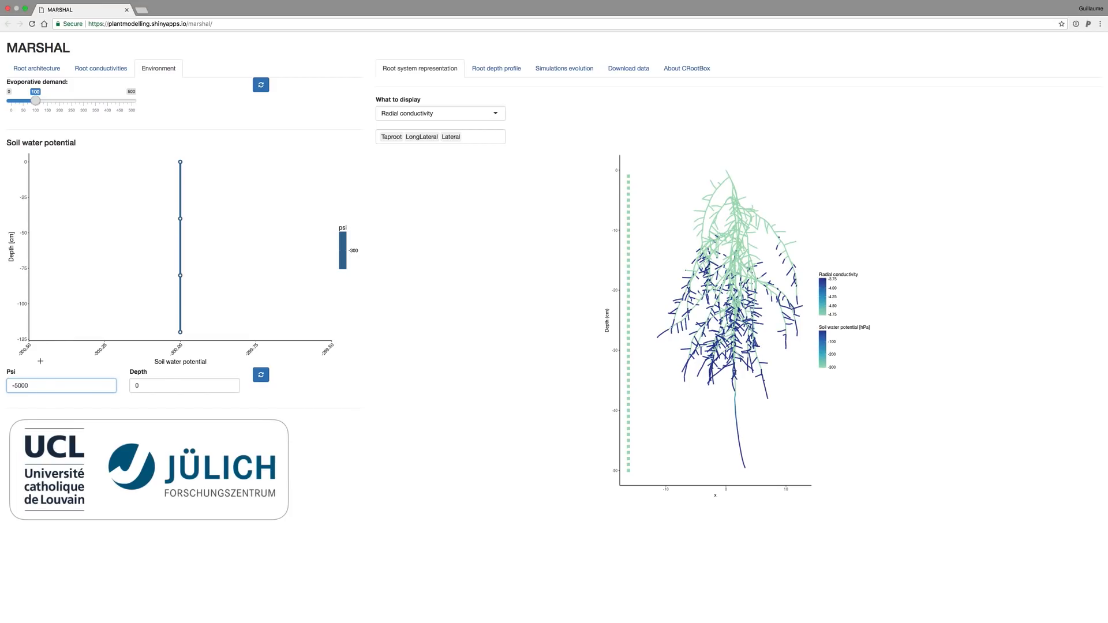
{"action": "left_click", "coordinate": [262, 375]}
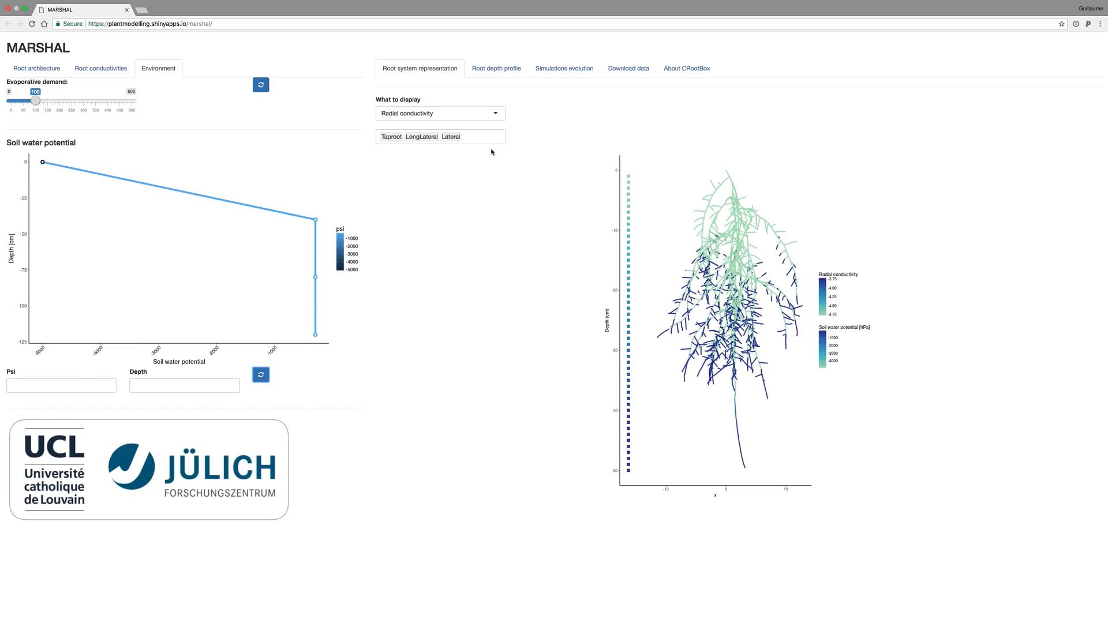
{"action": "left_click", "coordinate": [468, 118]}
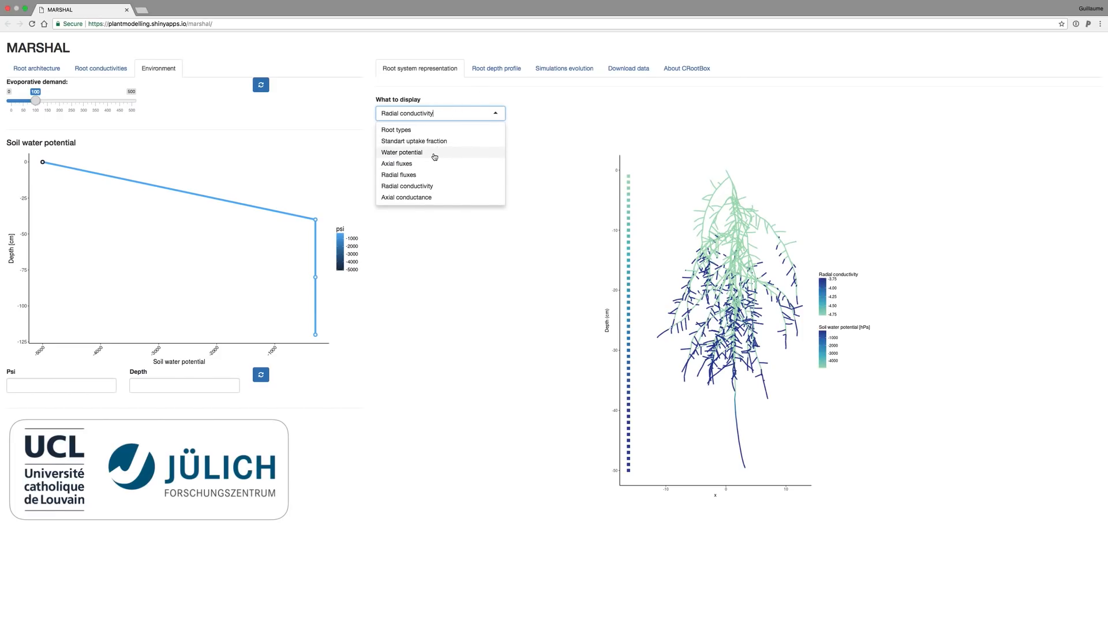
{"action": "left_click", "coordinate": [432, 175]}
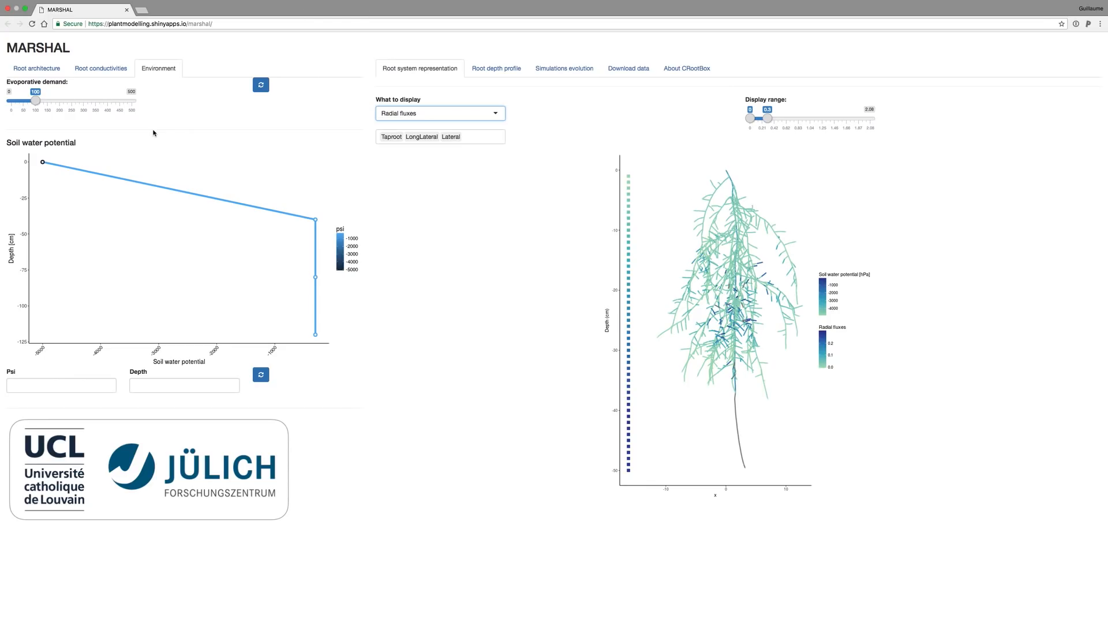
{"action": "left_click", "coordinate": [33, 70]}
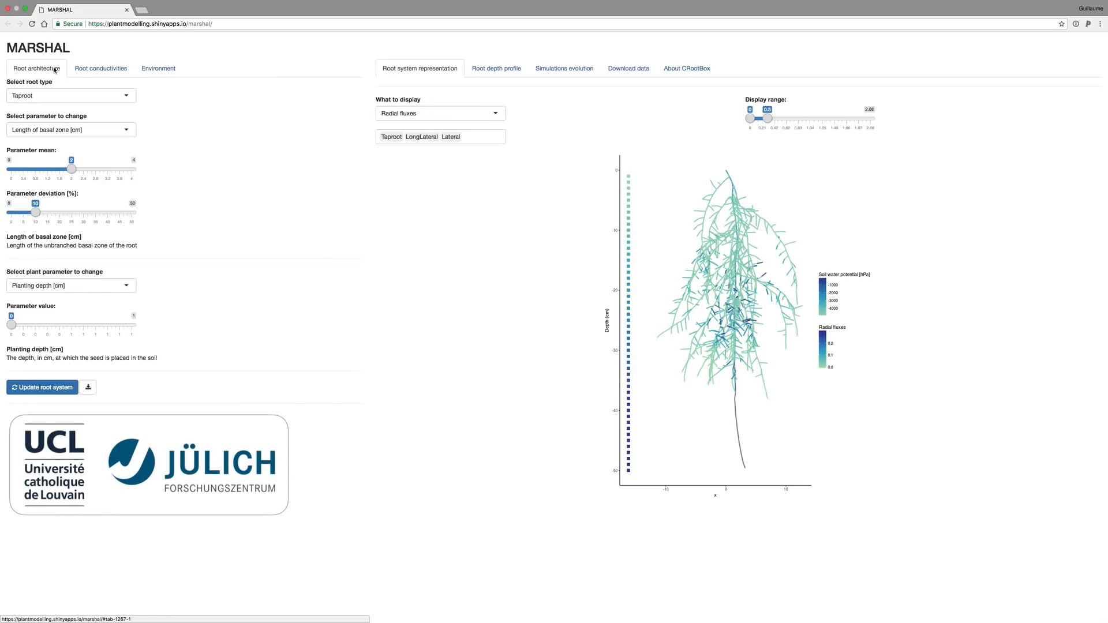
{"action": "left_click", "coordinate": [118, 69]}
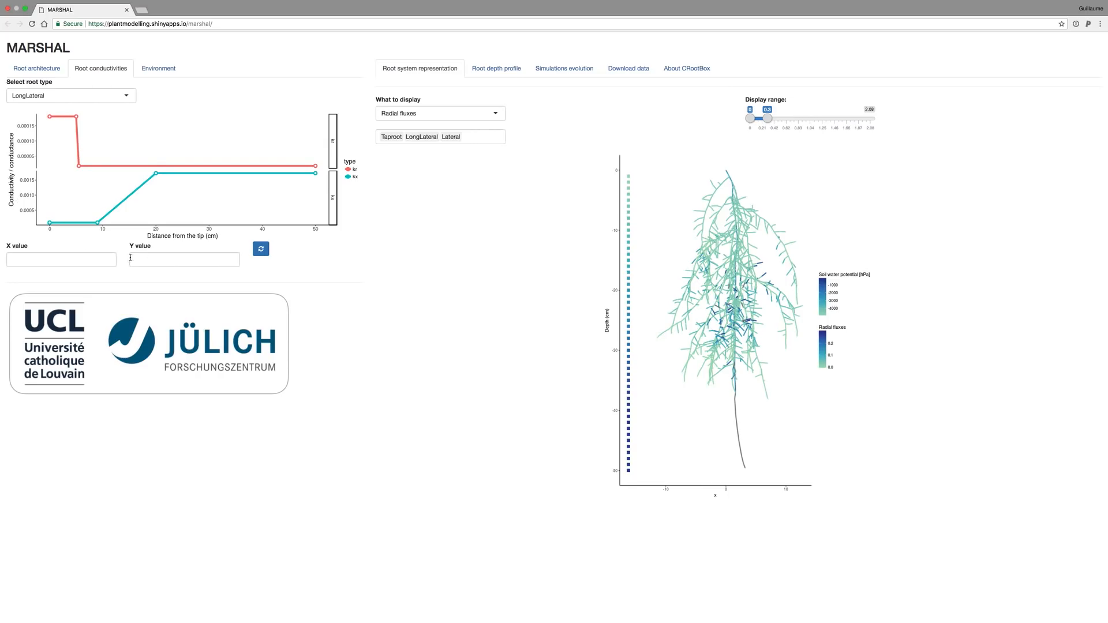
{"action": "left_click", "coordinate": [115, 99]}
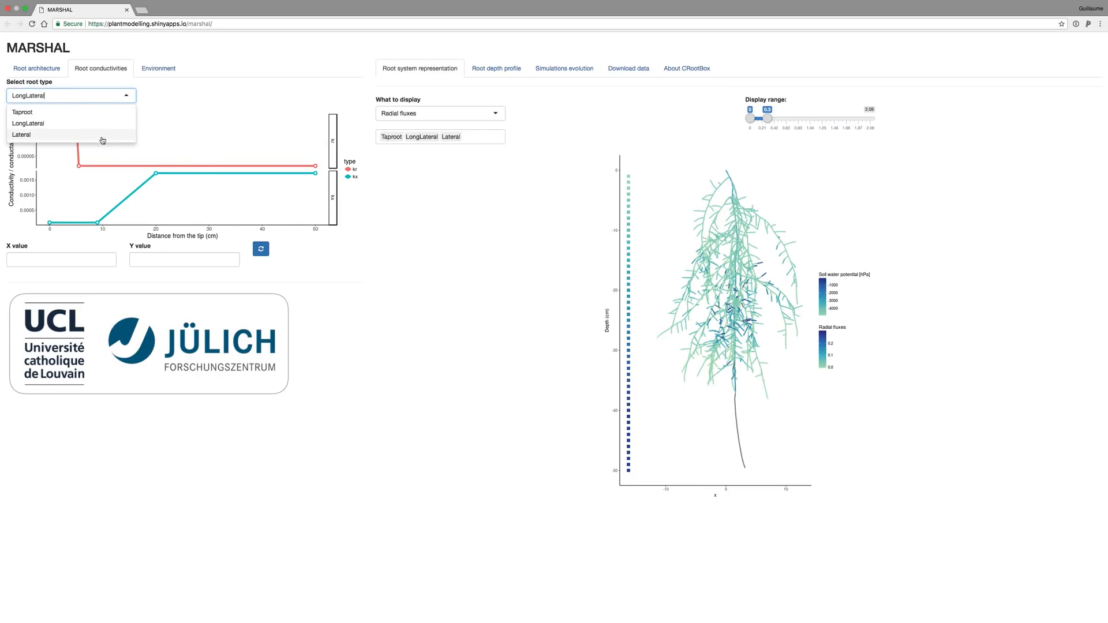
{"action": "left_click", "coordinate": [180, 138]}
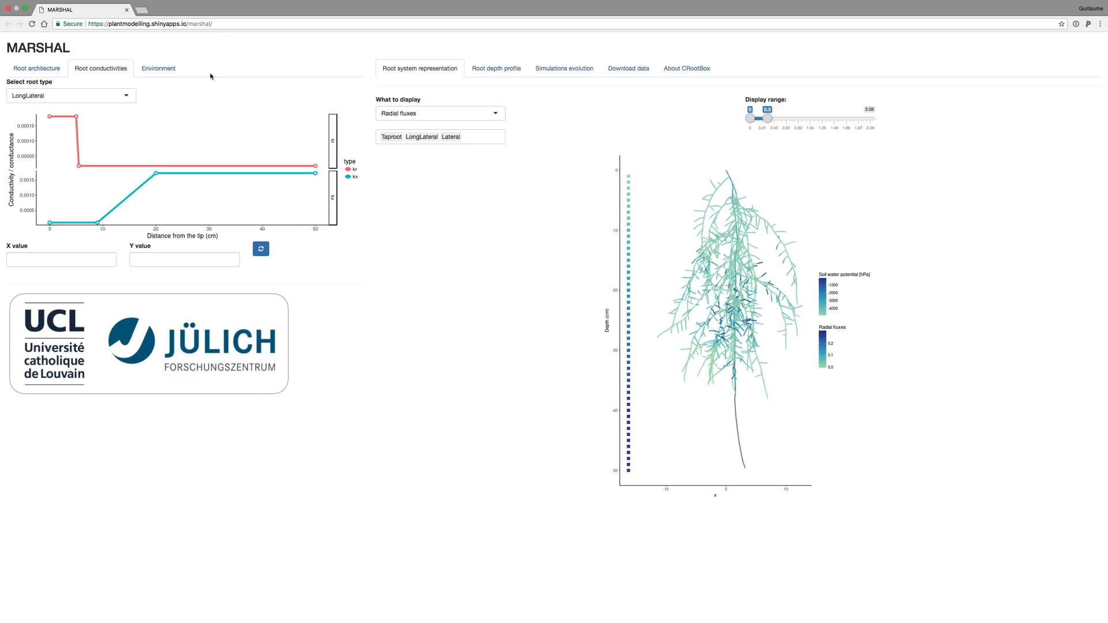
{"action": "left_click", "coordinate": [172, 69]}
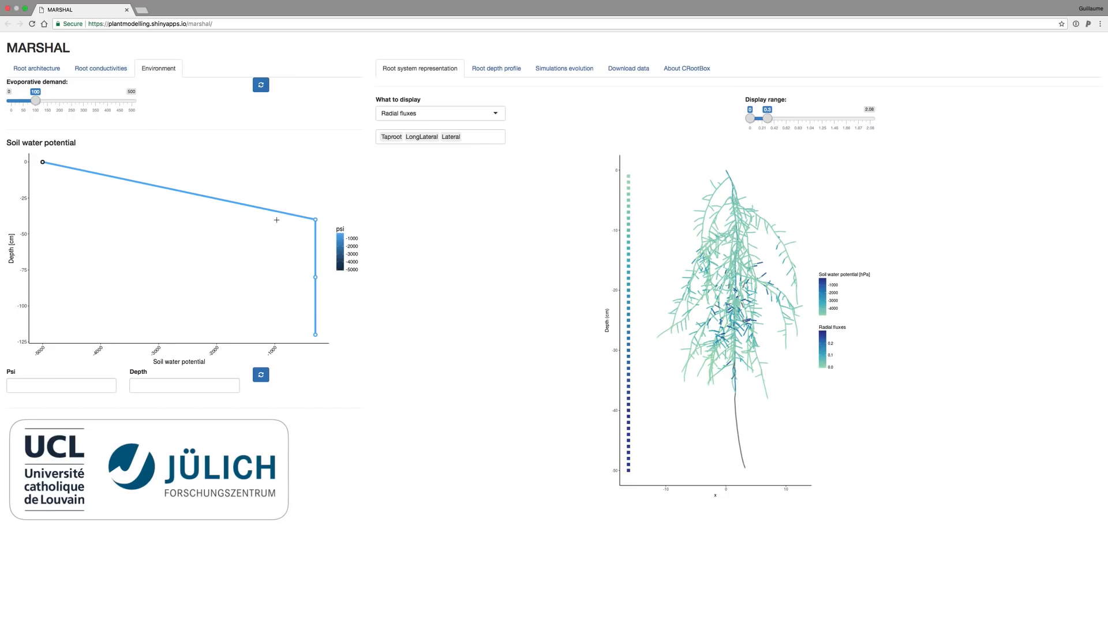
Step: Select the soil water potential point at depth -40, and examine the root depth profile by water potential and by length
{"action": "left_click", "coordinate": [316, 220]}
{"action": "left_click", "coordinate": [483, 115]}
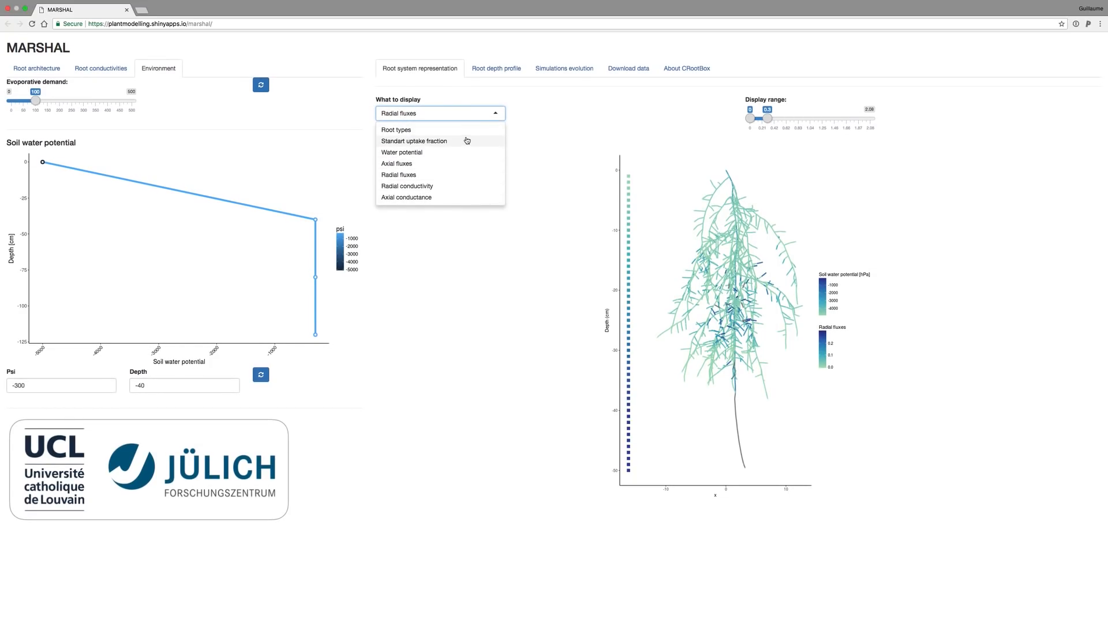
{"action": "left_click", "coordinate": [467, 141]}
{"action": "left_click", "coordinate": [496, 69]}
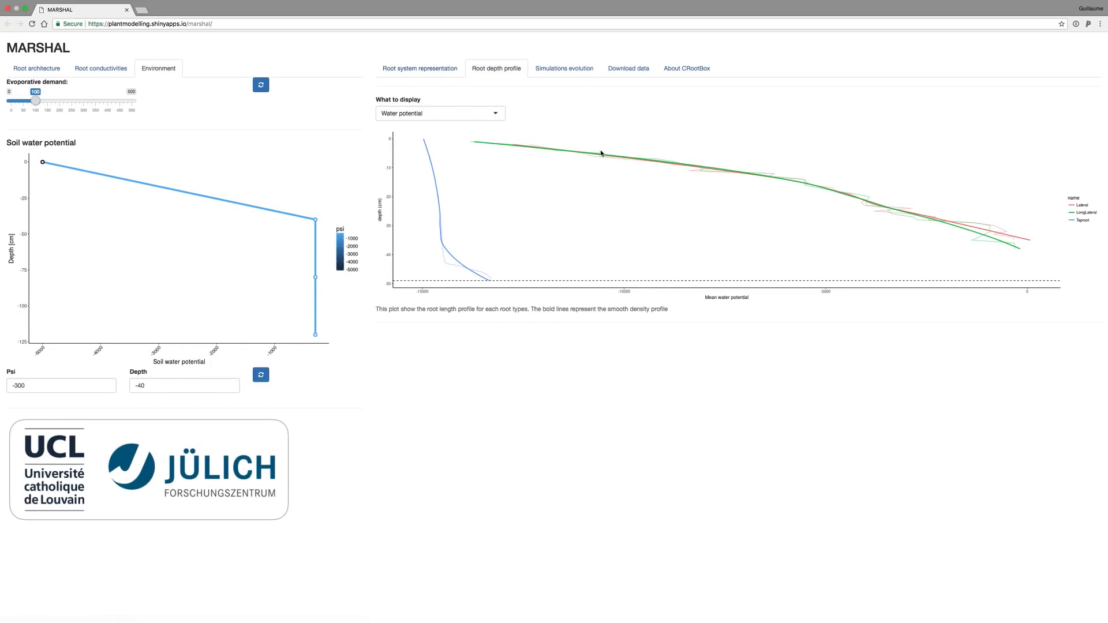
{"action": "left_click", "coordinate": [495, 115]}
{"action": "left_click", "coordinate": [485, 135]}
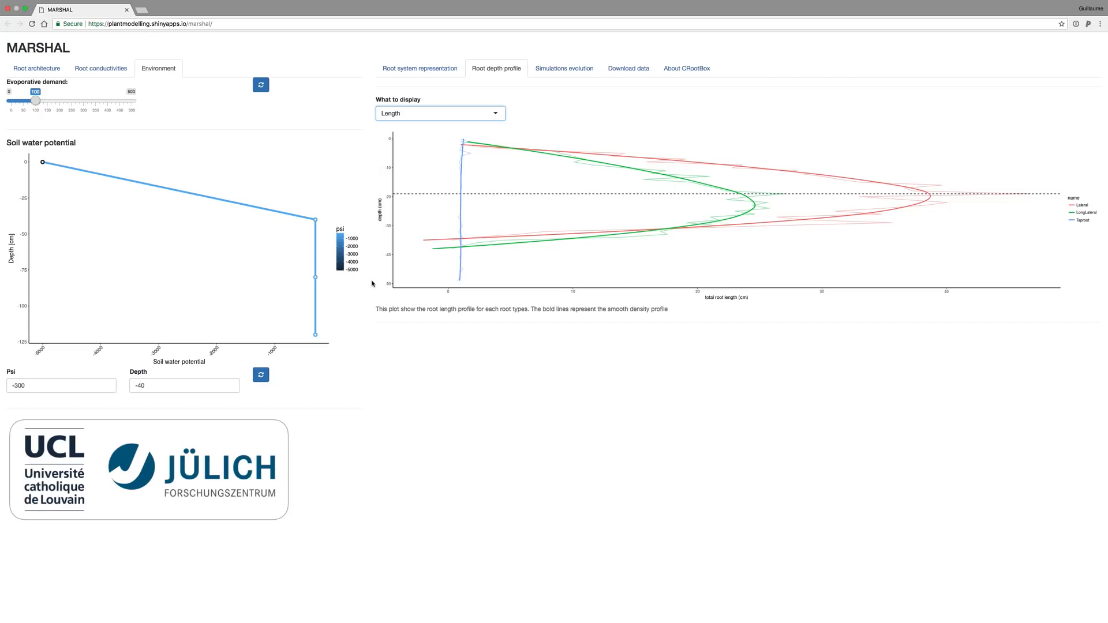
{"action": "left_click", "coordinate": [474, 119]}
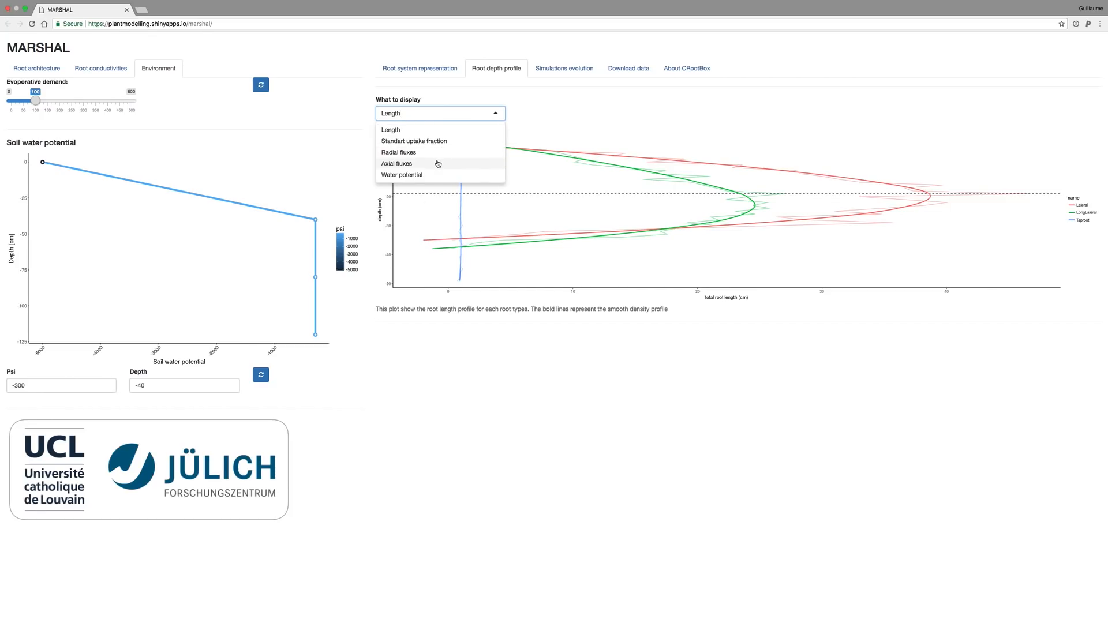
Step: Compare the simulations' evolution for root system conductivity, transpiration and uptake depth, and return to the root system representation
{"action": "left_click", "coordinate": [564, 68]}
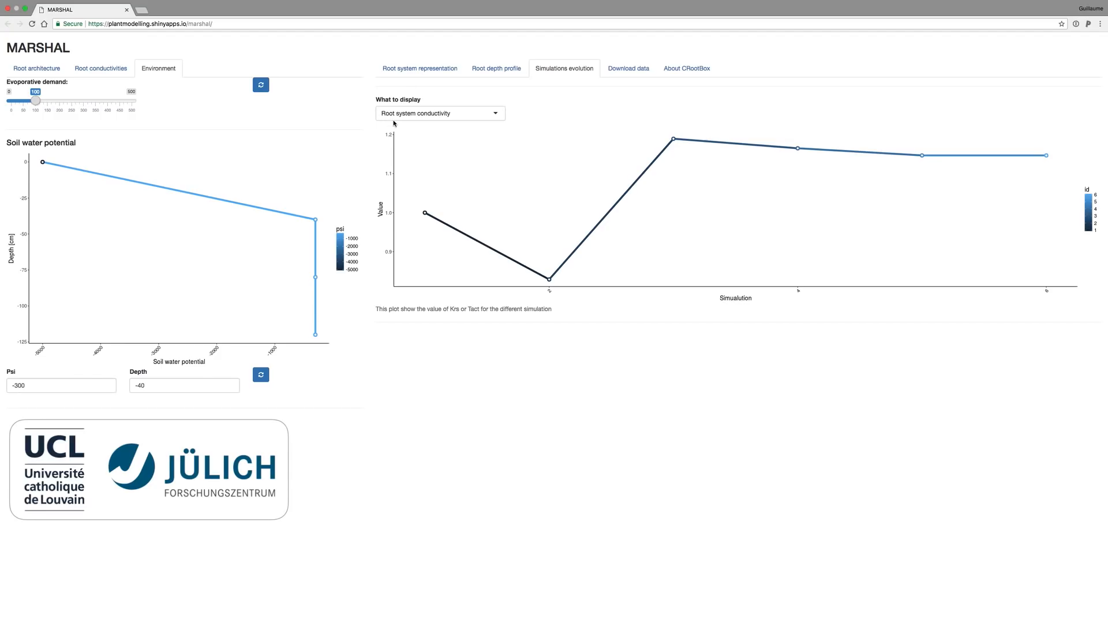
{"action": "left_click", "coordinate": [428, 115]}
{"action": "left_click", "coordinate": [419, 143]}
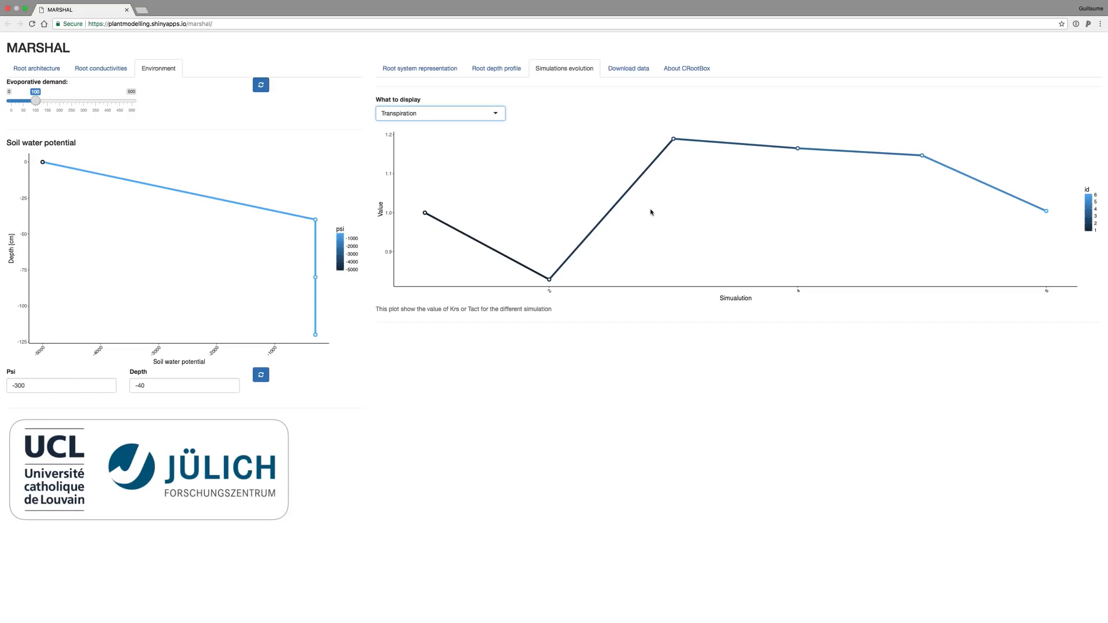
{"action": "left_click", "coordinate": [464, 115]}
{"action": "left_click", "coordinate": [434, 154]}
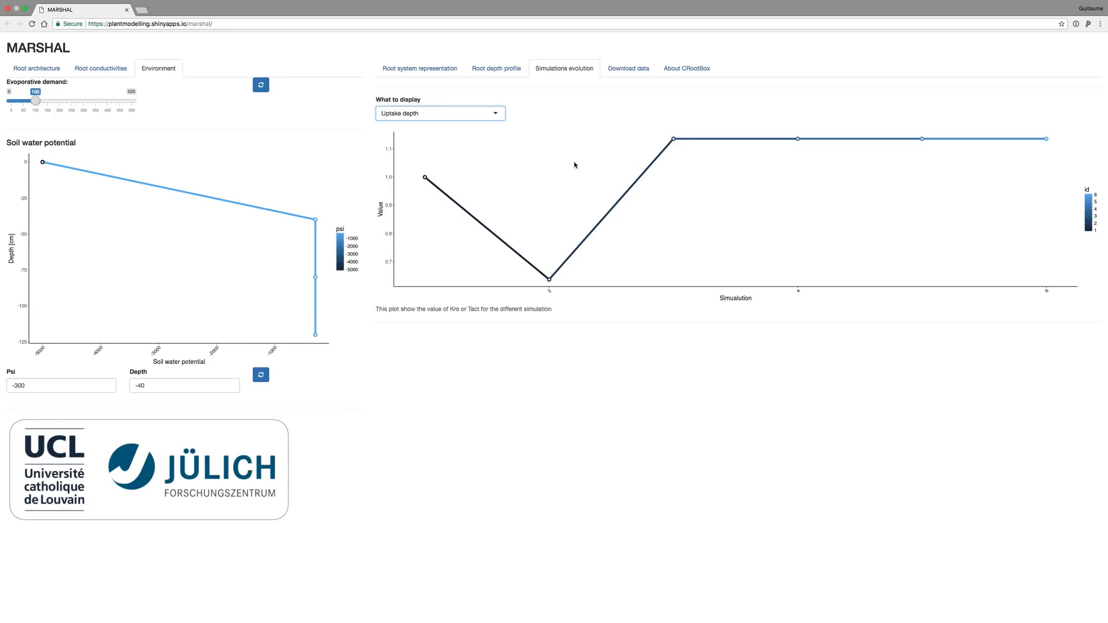
{"action": "left_click", "coordinate": [415, 70]}
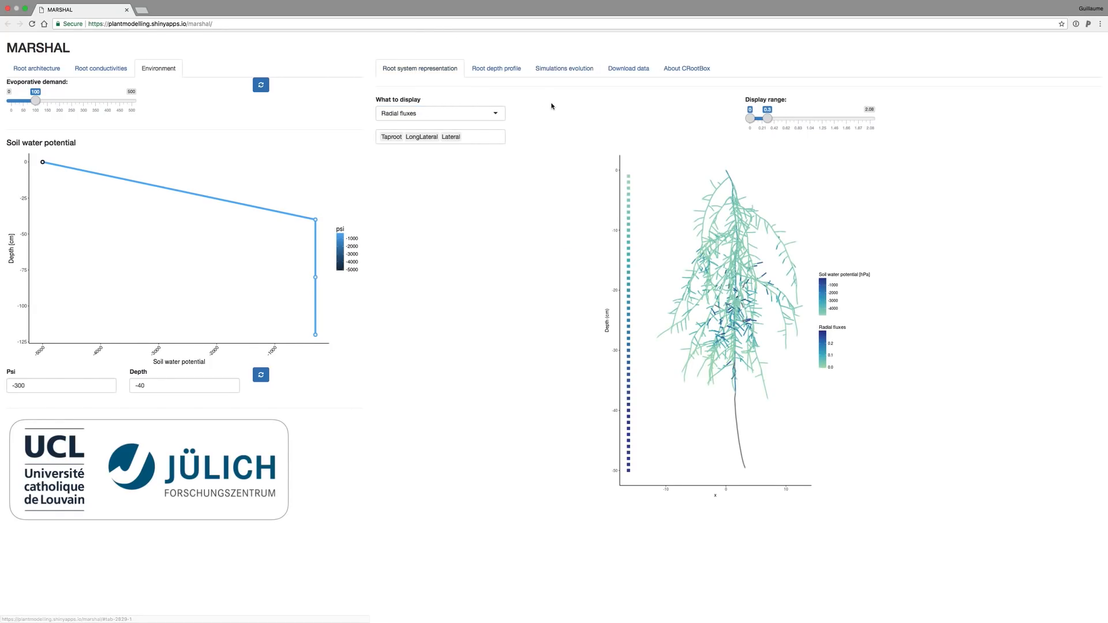